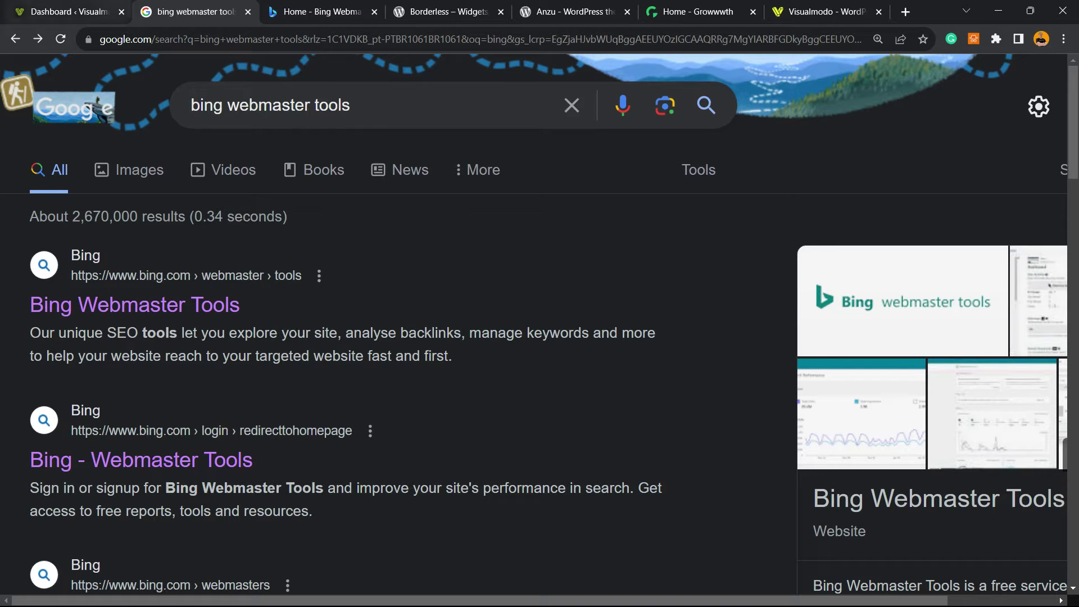
- Search the WordPress plugin directory for 'yoast' and activate Yoast SEO
{"action": "key", "text": "ctrl+shift+Tab"}
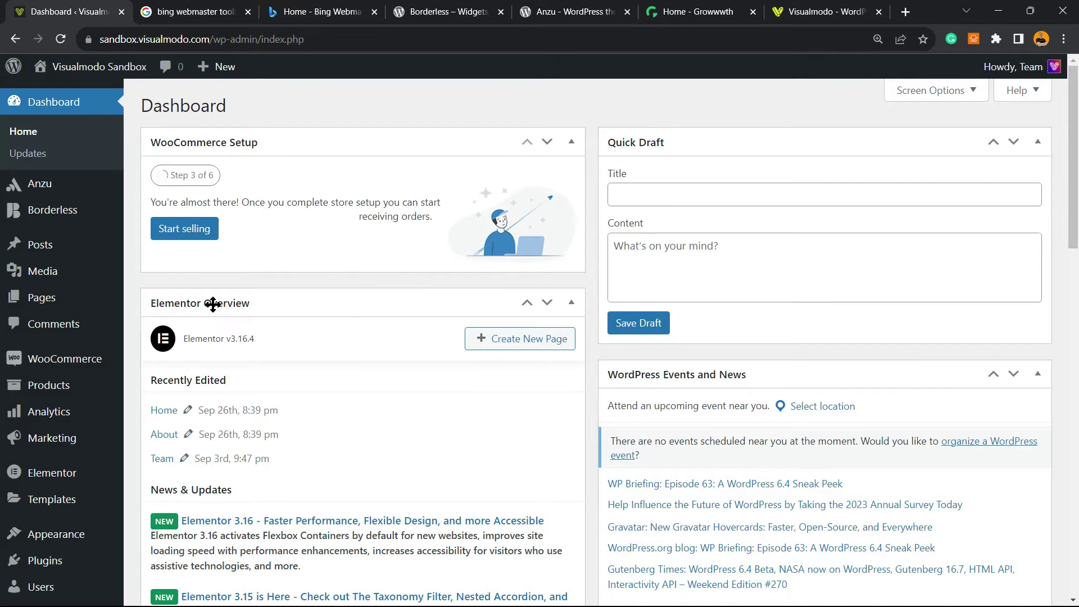
{"action": "scroll", "coordinate": [53, 441], "scroll_direction": "down", "scroll_amount": 2}
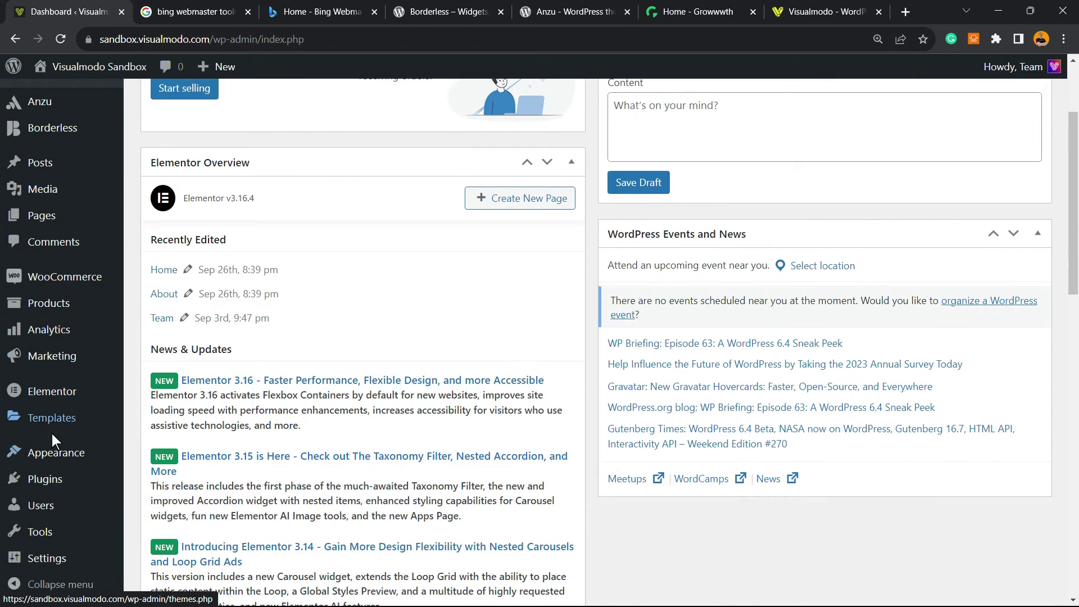
{"action": "mouse_move", "coordinate": [45, 560]}
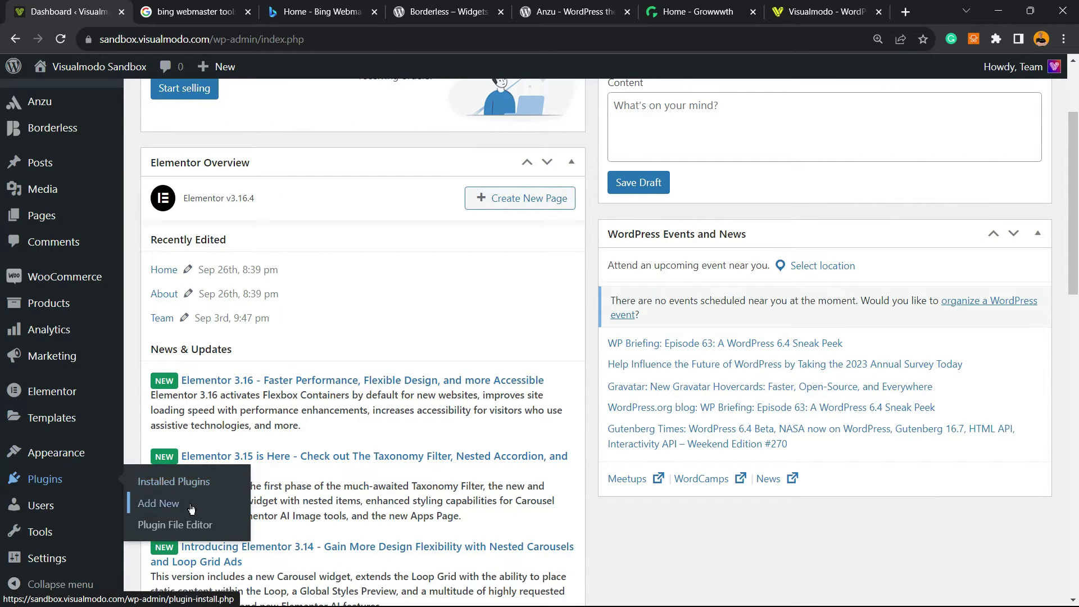
{"action": "left_click", "coordinate": [191, 509]}
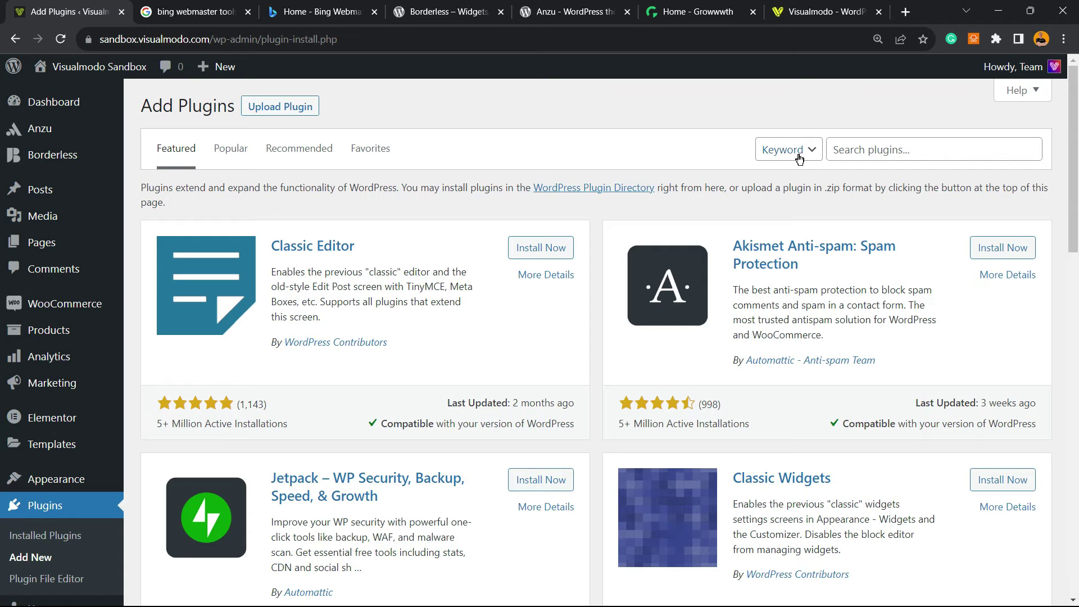
{"action": "left_click", "coordinate": [906, 148]}
{"action": "type", "text": "yoast"}
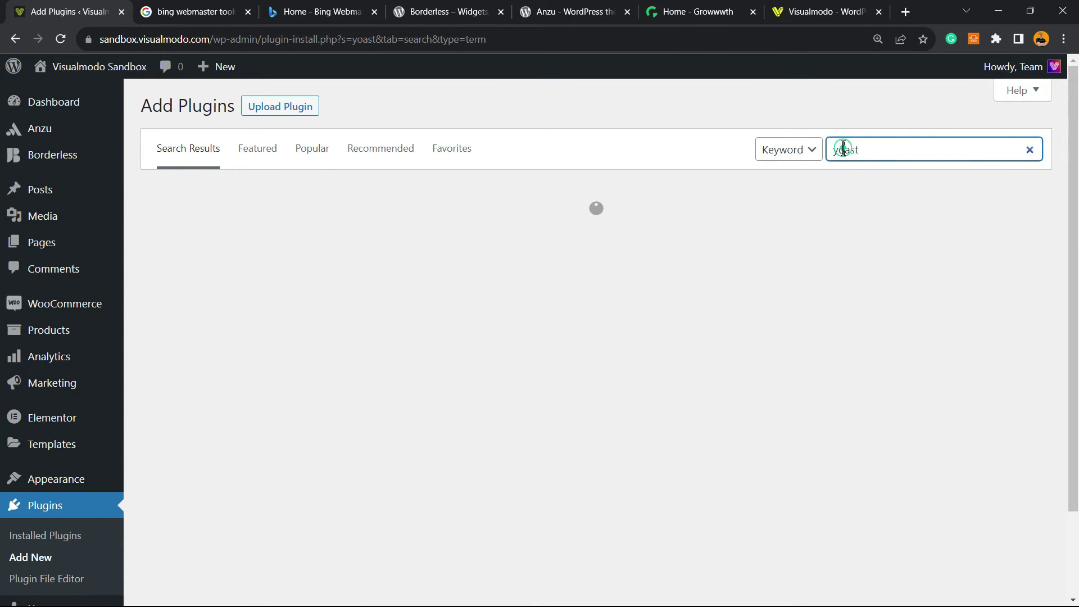
{"action": "double_click", "coordinate": [844, 148]}
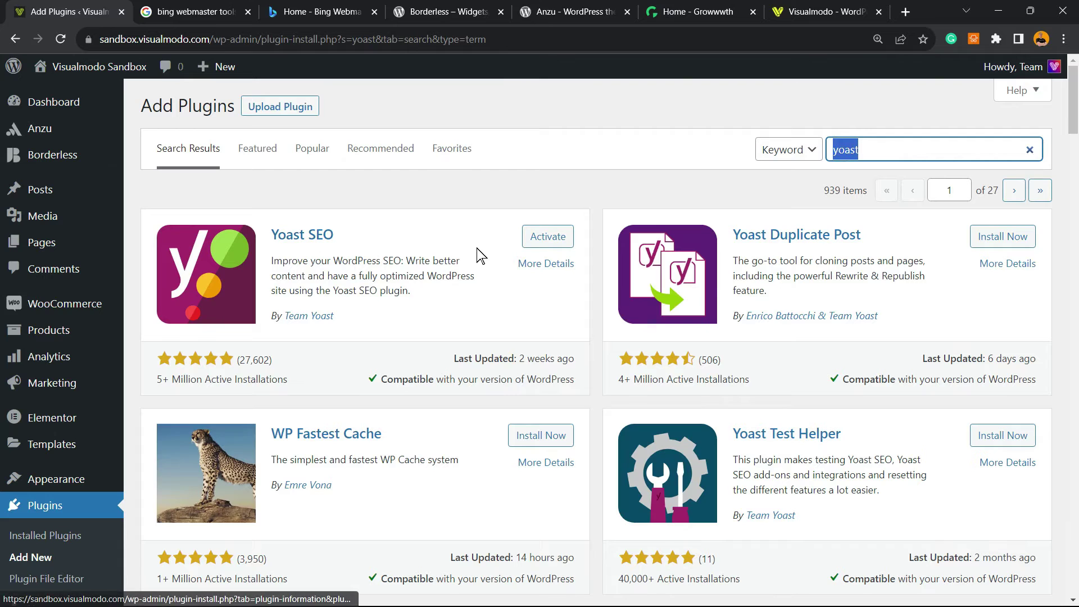
{"action": "left_click_drag", "start_coordinate": [342, 238], "coordinate": [256, 239]}
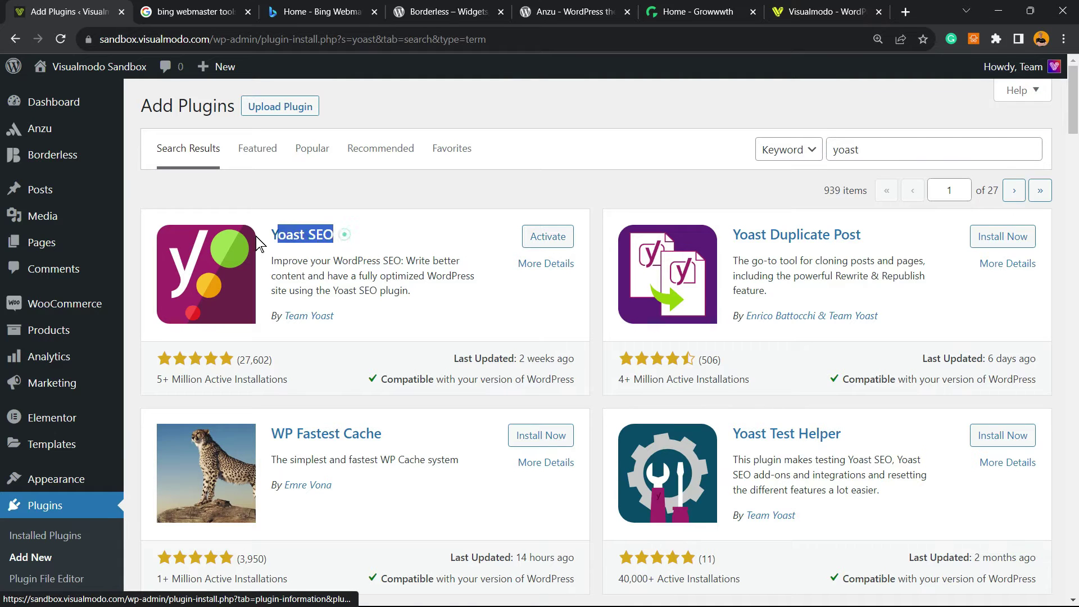
{"action": "left_click", "coordinate": [342, 236]}
{"action": "left_click", "coordinate": [547, 236]}
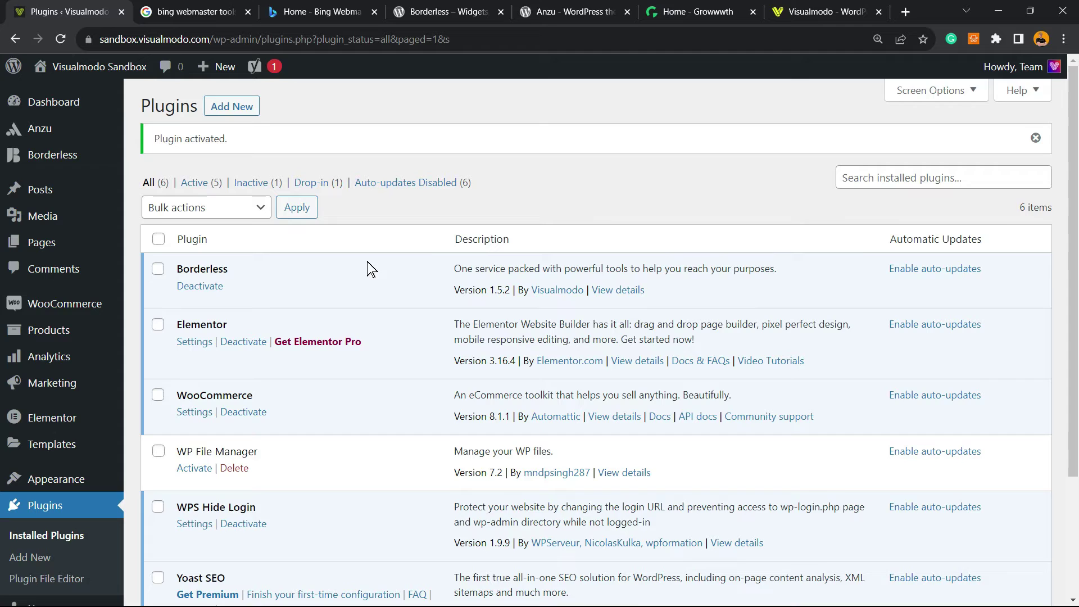
{"action": "scroll", "coordinate": [349, 300], "scroll_direction": "down", "scroll_amount": 1}
{"action": "scroll", "coordinate": [349, 301], "scroll_direction": "down", "scroll_amount": 2}
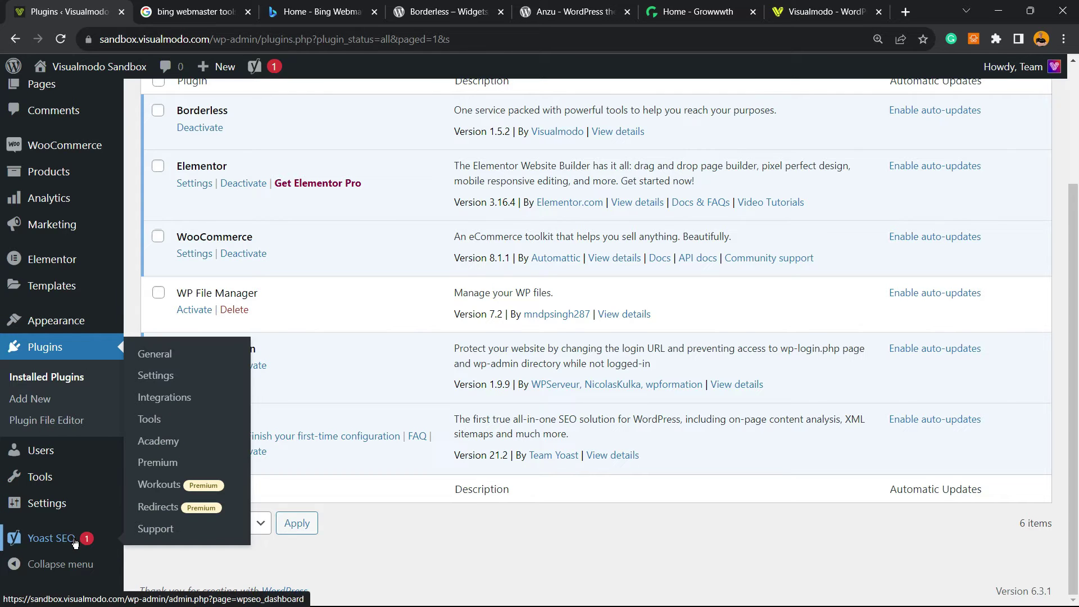
{"action": "mouse_move", "coordinate": [51, 538]}
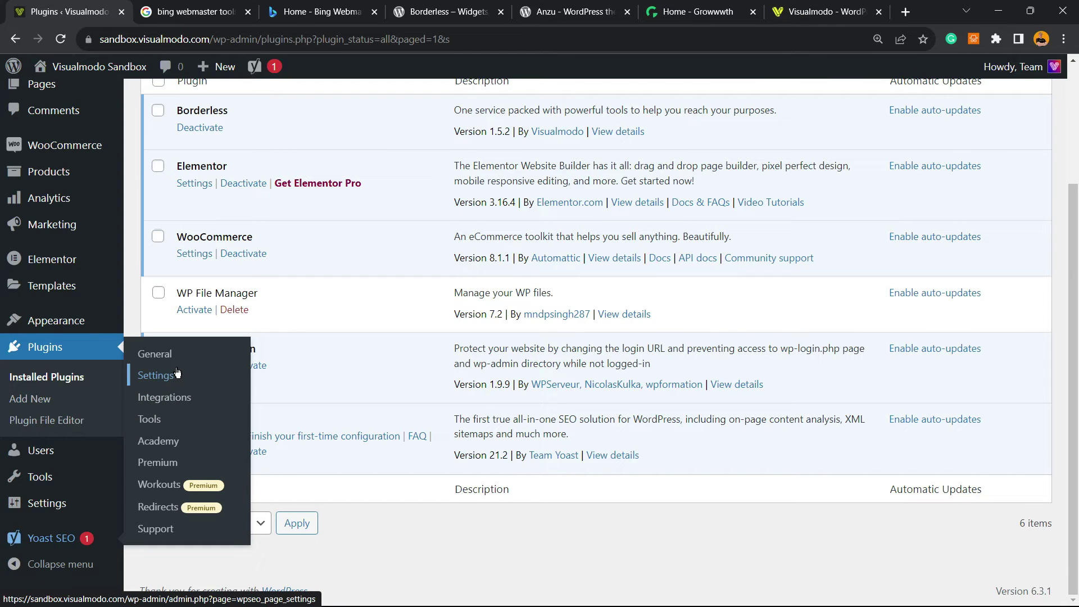
- From Yoast SEO Settings, open the XML sitemap index in a new tab
{"action": "left_click", "coordinate": [173, 375]}
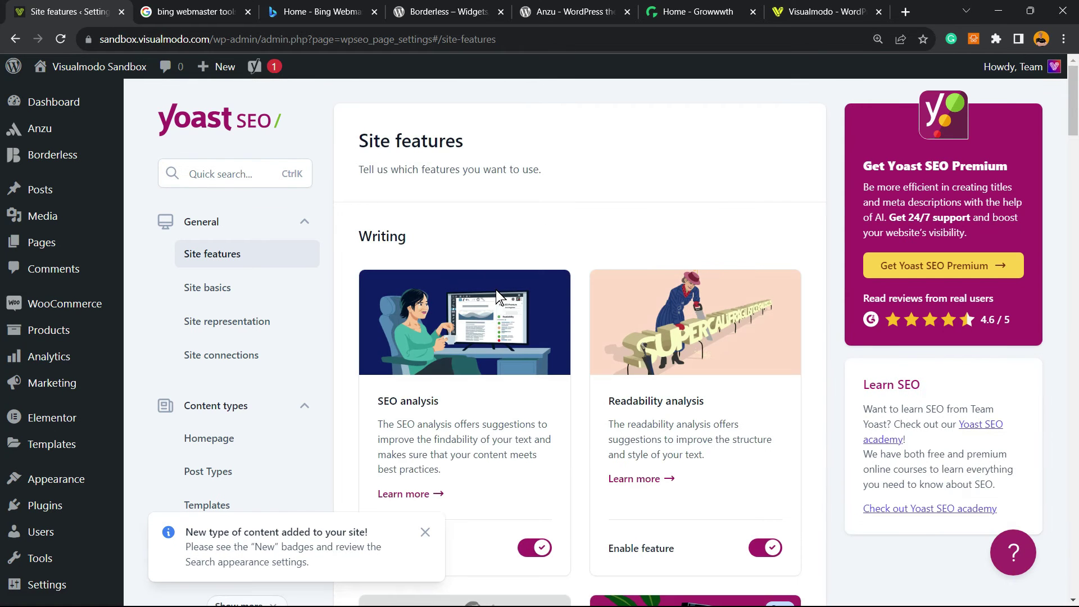
{"action": "scroll", "coordinate": [494, 291], "scroll_direction": "down", "scroll_amount": 5}
{"action": "scroll", "coordinate": [494, 292], "scroll_direction": "down", "scroll_amount": 3}
{"action": "scroll", "coordinate": [494, 292], "scroll_direction": "down", "scroll_amount": 3}
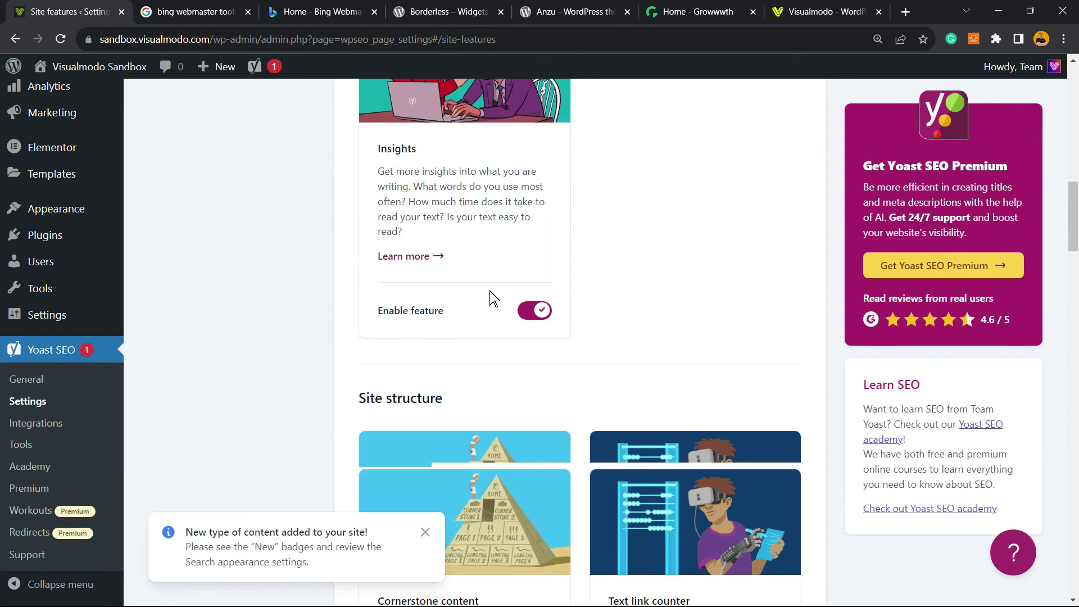
{"action": "scroll", "coordinate": [490, 291], "scroll_direction": "down", "scroll_amount": 2}
{"action": "scroll", "coordinate": [490, 291], "scroll_direction": "down", "scroll_amount": 3}
{"action": "scroll", "coordinate": [486, 285], "scroll_direction": "down", "scroll_amount": 2}
{"action": "scroll", "coordinate": [481, 279], "scroll_direction": "down", "scroll_amount": 3}
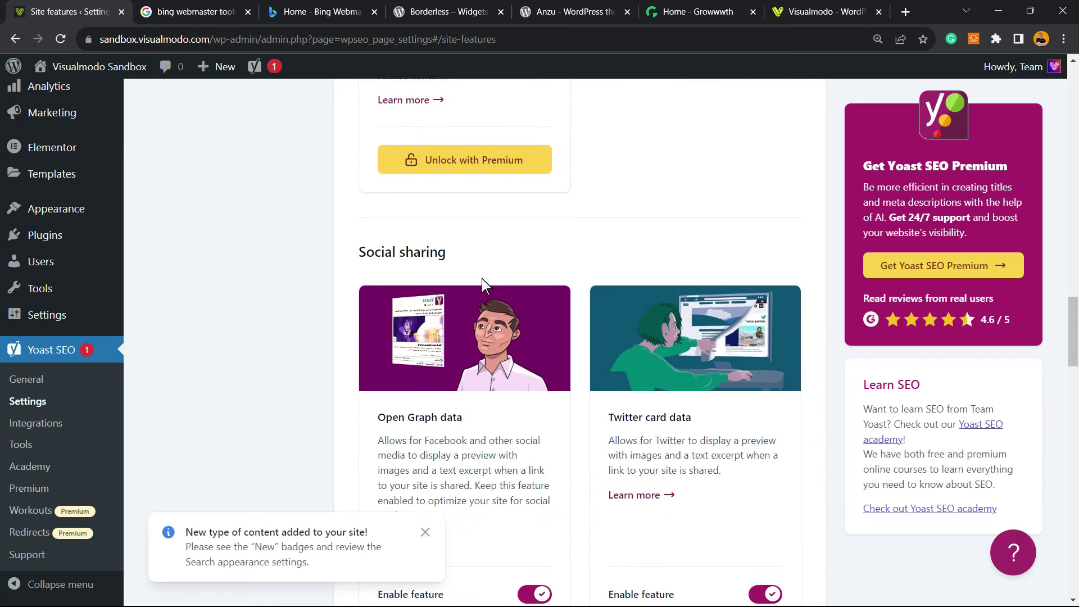
{"action": "scroll", "coordinate": [482, 279], "scroll_direction": "down", "scroll_amount": 1}
{"action": "scroll", "coordinate": [482, 279], "scroll_direction": "down", "scroll_amount": 2}
{"action": "scroll", "coordinate": [483, 272], "scroll_direction": "down", "scroll_amount": 3}
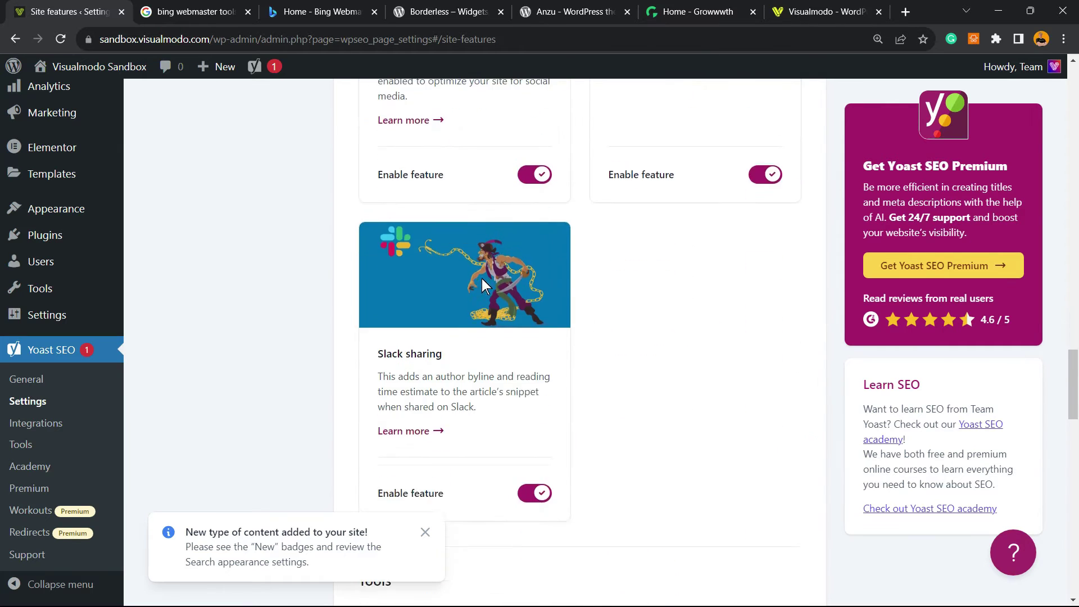
{"action": "scroll", "coordinate": [486, 266], "scroll_direction": "down", "scroll_amount": 5}
{"action": "scroll", "coordinate": [544, 239], "scroll_direction": "down", "scroll_amount": 5}
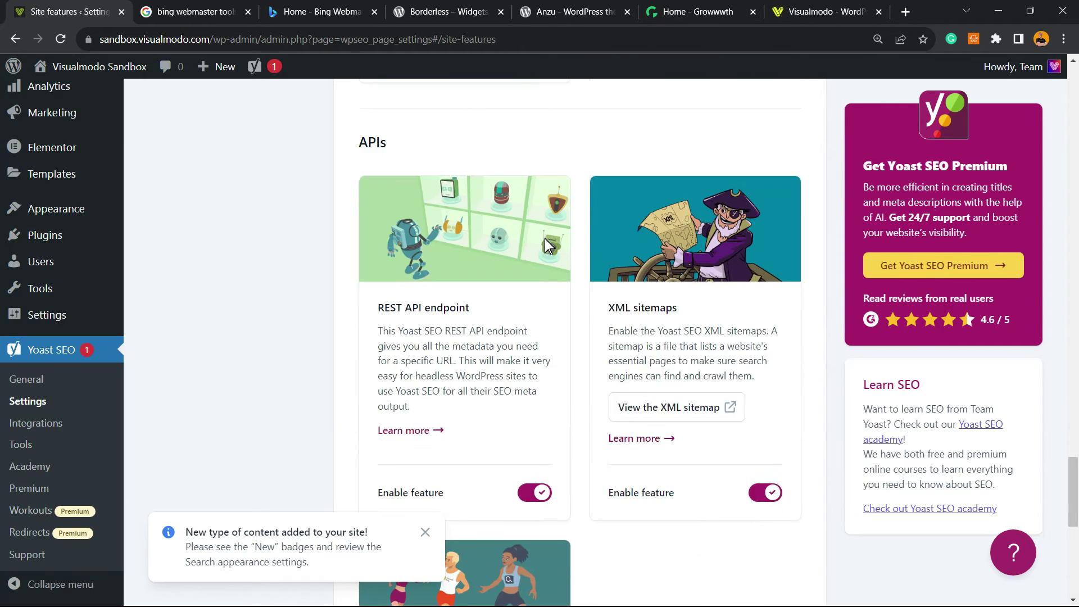
{"action": "scroll", "coordinate": [529, 242], "scroll_direction": "down", "scroll_amount": 2}
{"action": "scroll", "coordinate": [519, 239], "scroll_direction": "up", "scroll_amount": 2}
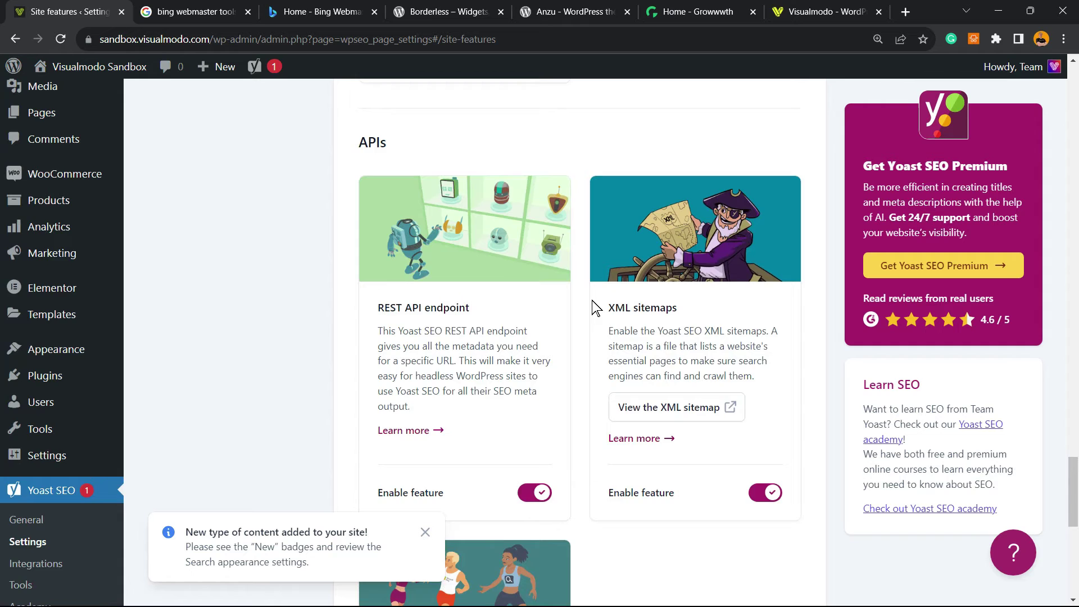
{"action": "scroll", "coordinate": [618, 288], "scroll_direction": "up", "scroll_amount": 1}
{"action": "scroll", "coordinate": [619, 286], "scroll_direction": "down", "scroll_amount": 1}
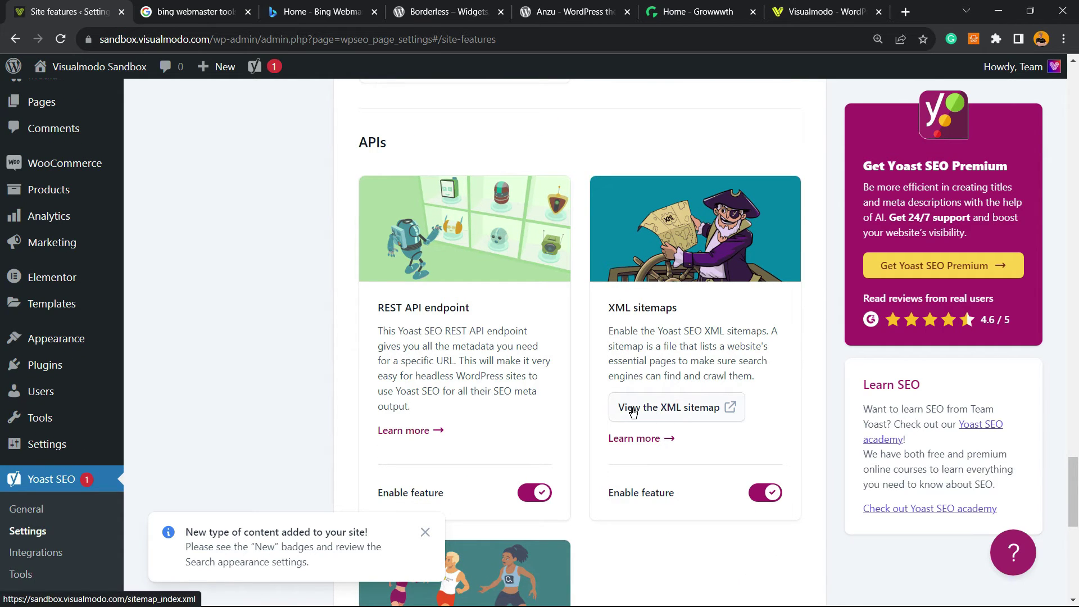
{"action": "left_click", "coordinate": [671, 414]}
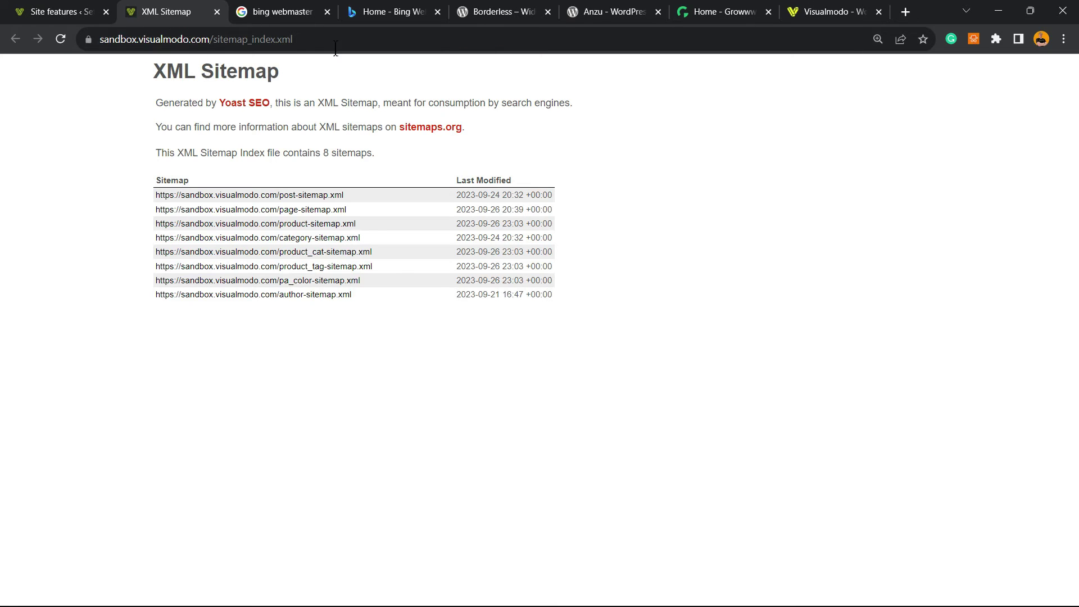
- Copy the full sitemap_index.xml address and go to the Bing Webmaster Tools tab
{"action": "left_click", "coordinate": [345, 40]}
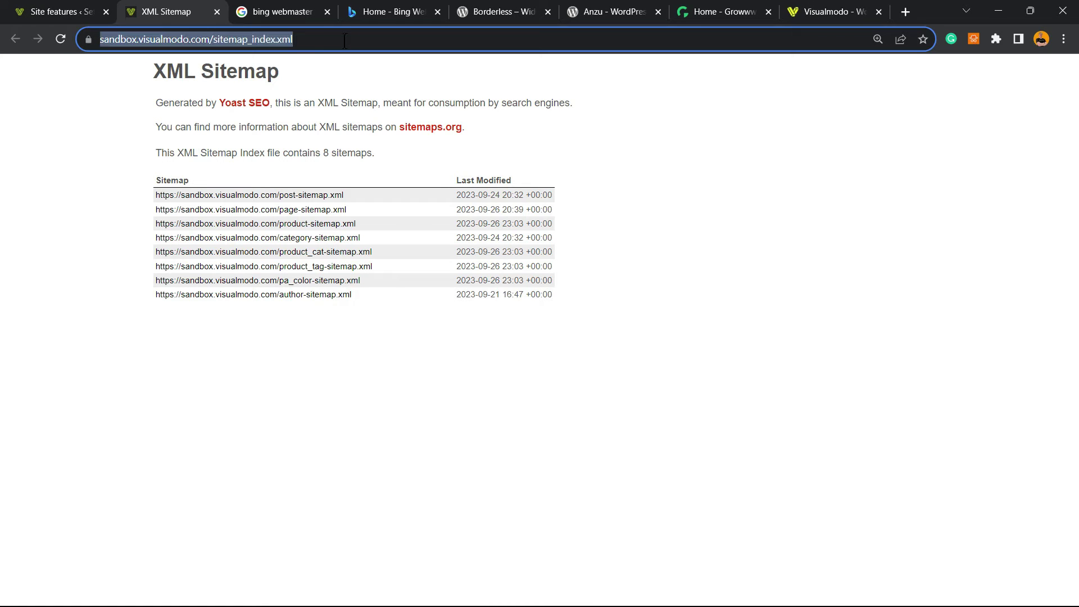
{"action": "left_click", "coordinate": [295, 42]}
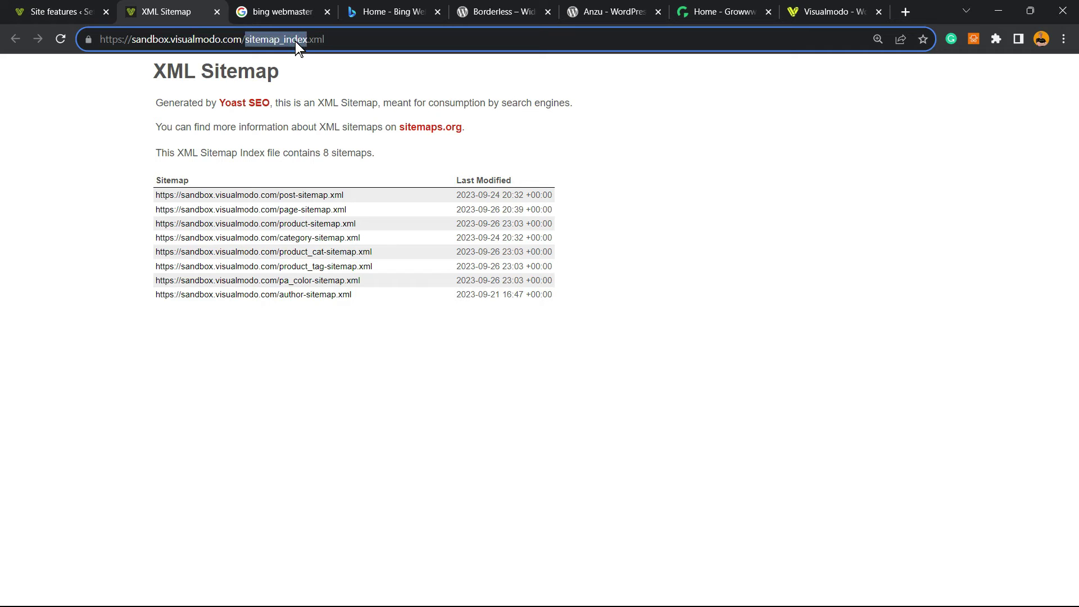
{"action": "triple_click", "coordinate": [295, 41]}
{"action": "key", "text": "ctrl+c"}
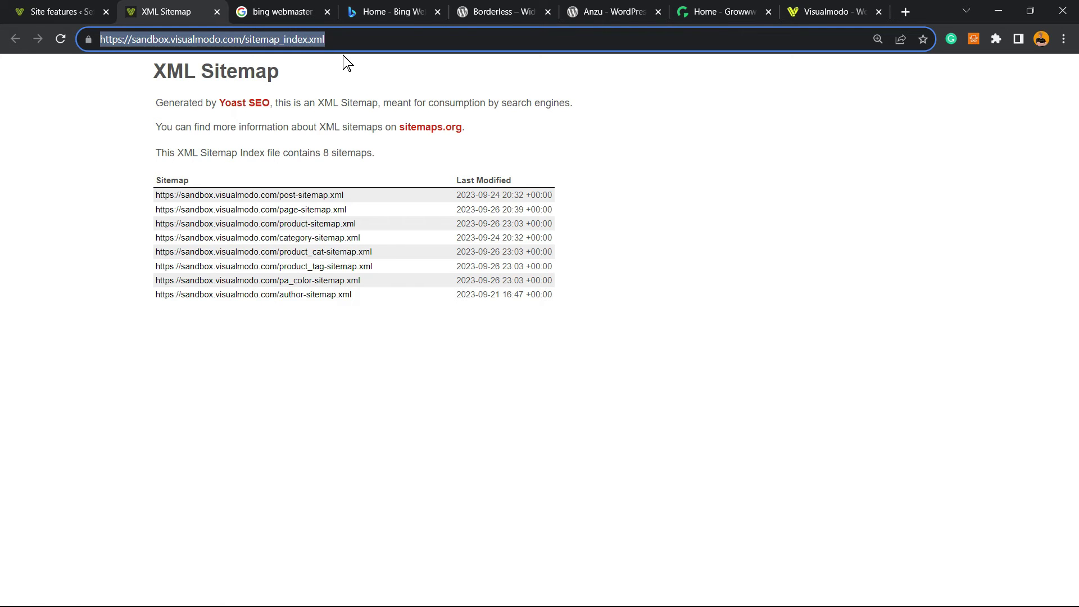
{"action": "left_click", "coordinate": [392, 11]}
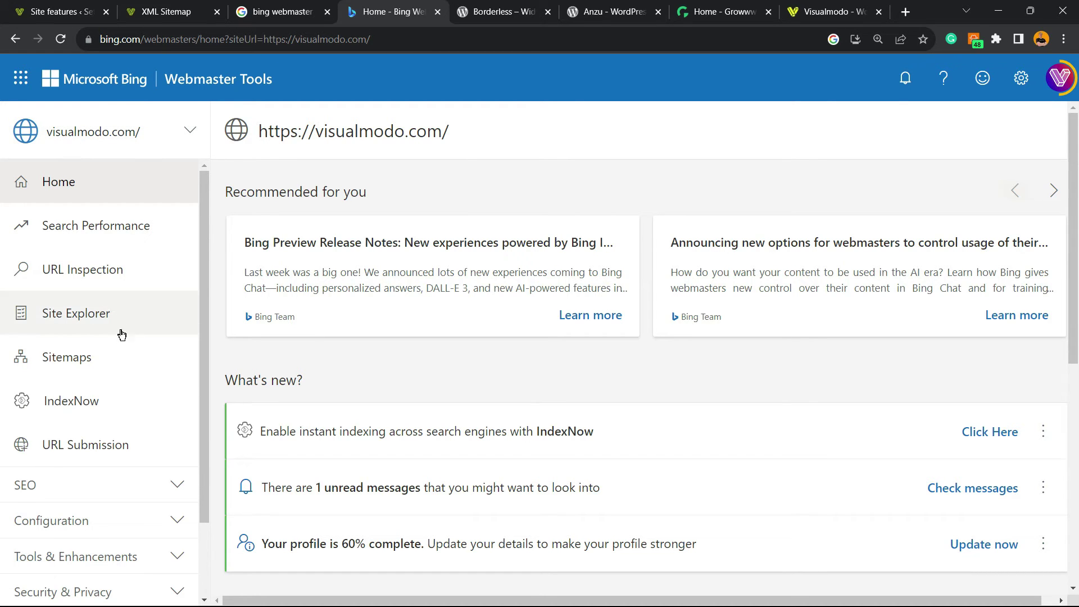
{"action": "left_click", "coordinate": [104, 359]}
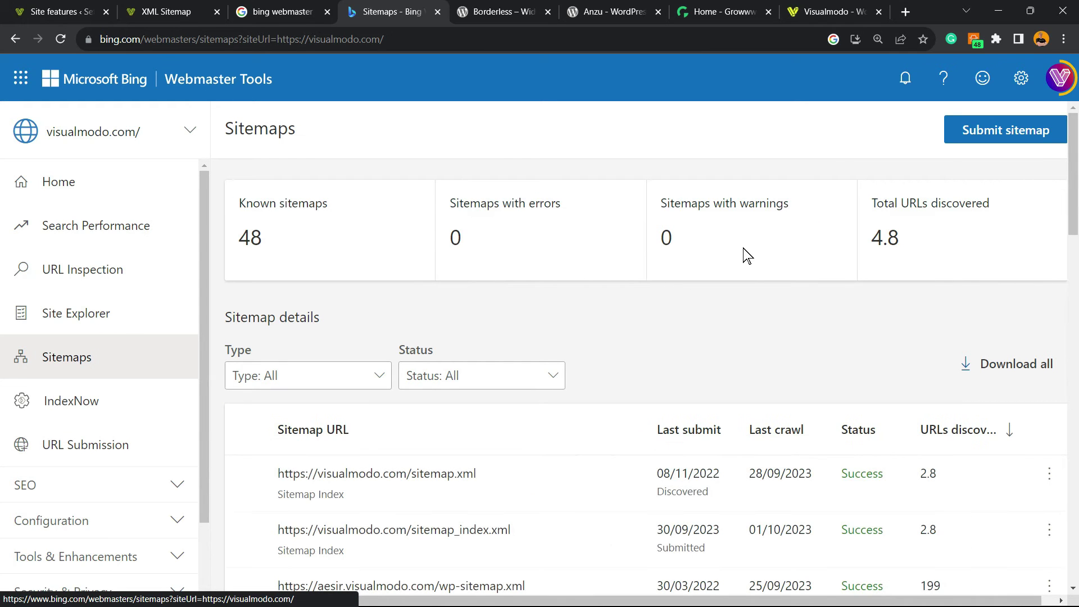
{"action": "left_click", "coordinate": [976, 138]}
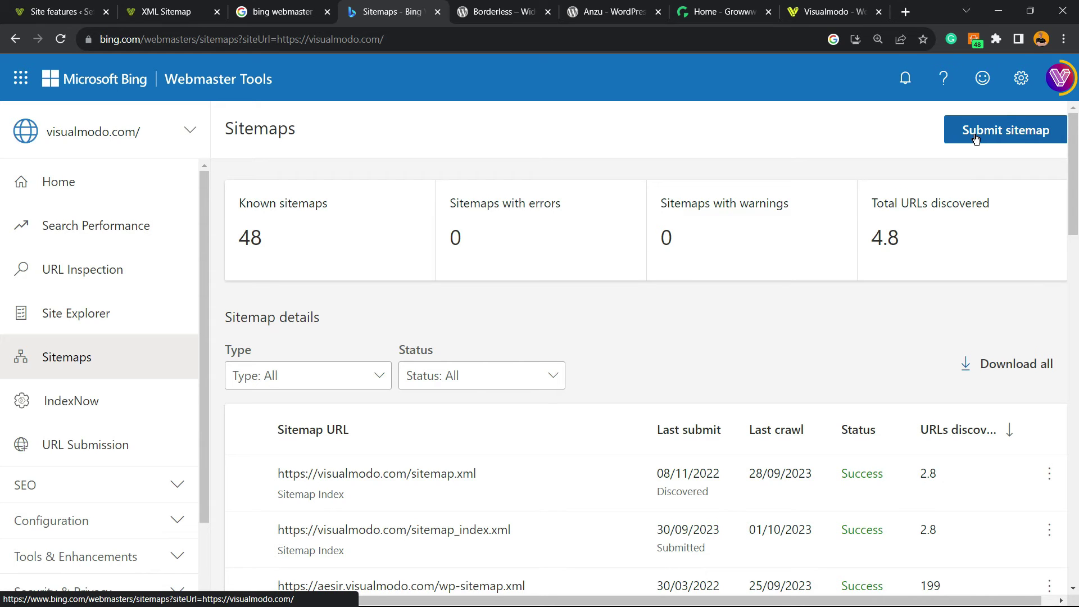
{"action": "left_click", "coordinate": [975, 139]}
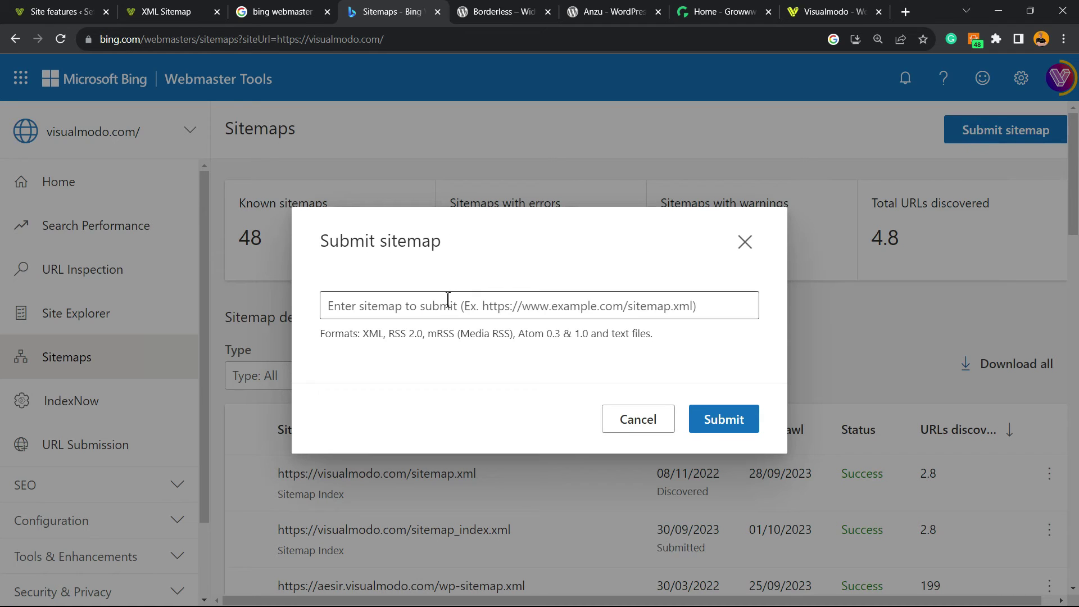
{"action": "left_click", "coordinate": [448, 302]}
{"action": "key", "text": "ctrl+v"}
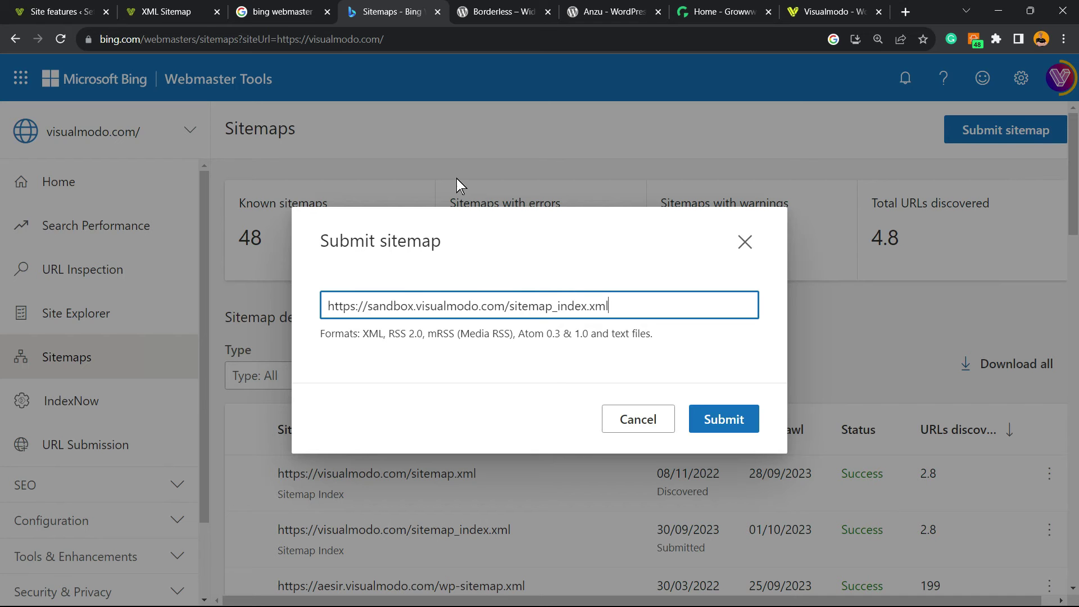
- Select the Borderless plugin title, then the 'Anzu By Visualmodo' heading on the next tab
{"action": "left_click", "coordinate": [469, 12]}
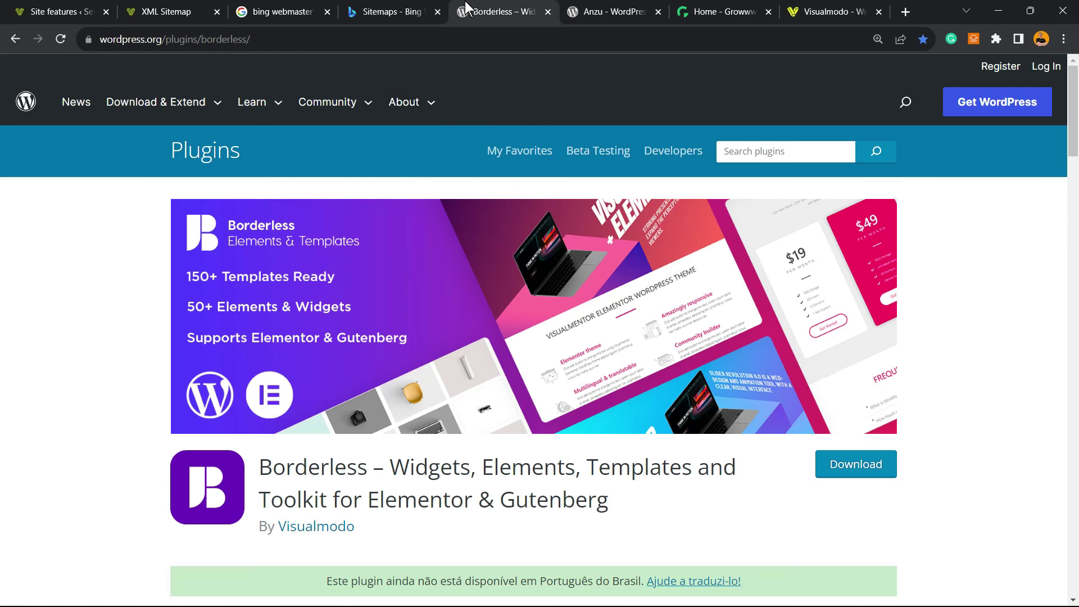
{"action": "double_click", "coordinate": [348, 471]}
{"action": "left_click", "coordinate": [347, 469]}
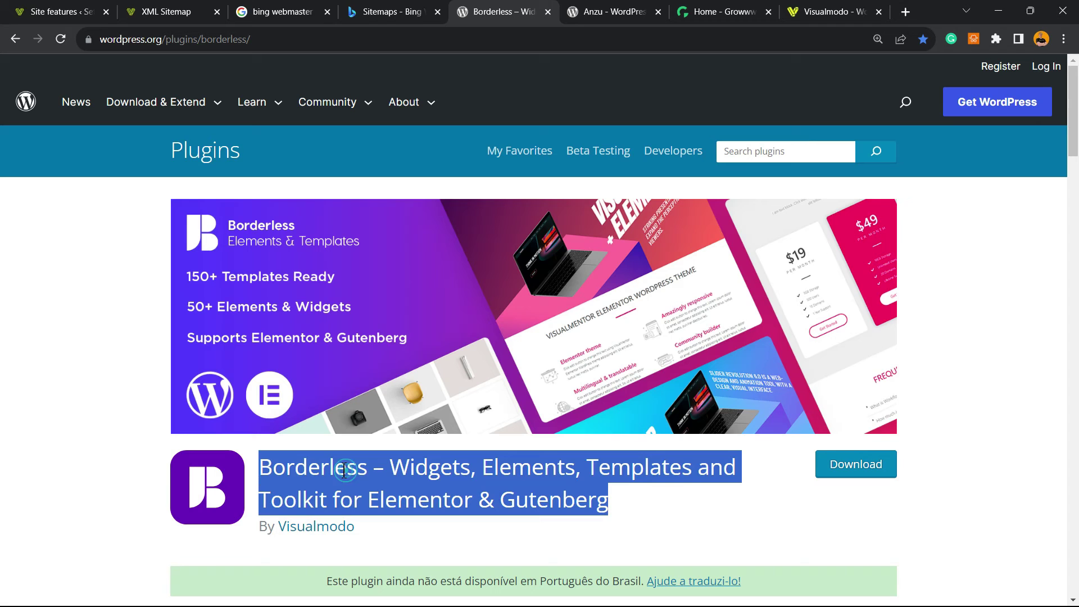
{"action": "key", "text": "ctrl+Tab"}
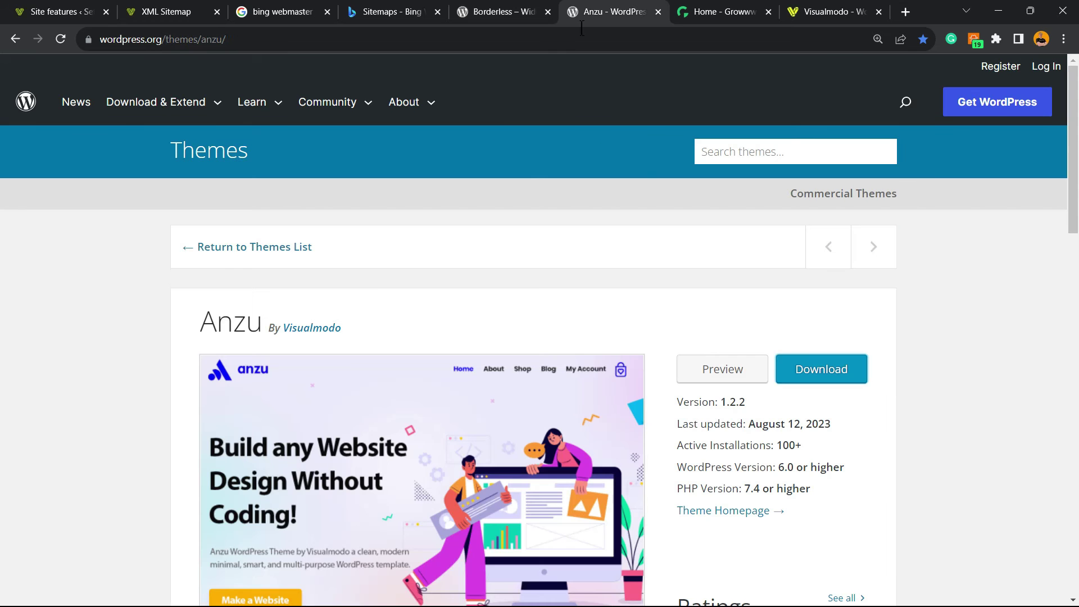
{"action": "triple_click", "coordinate": [218, 318]}
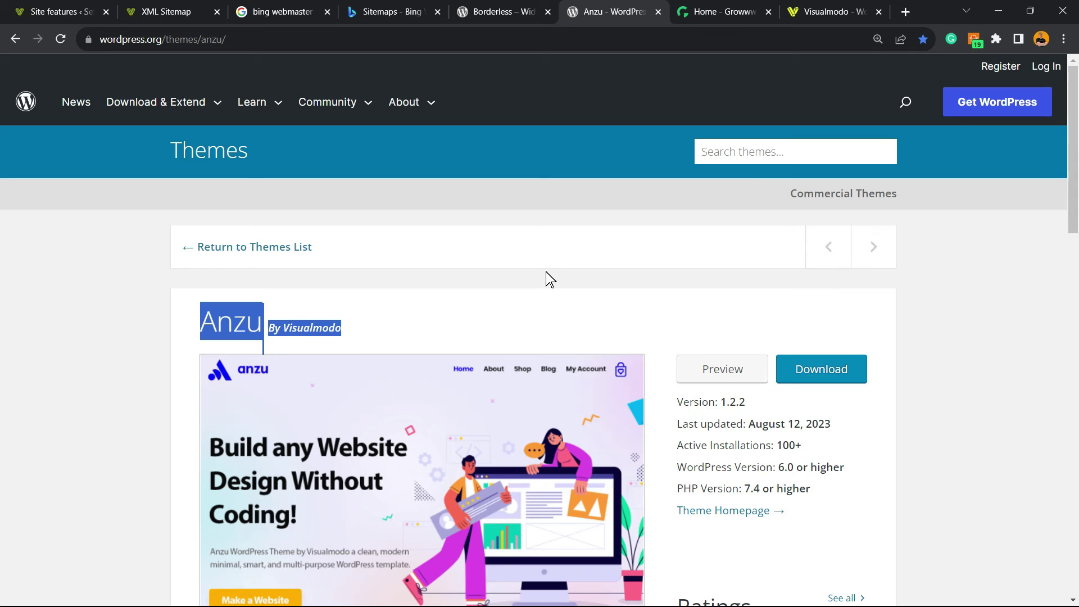
- Look over the Growwwth guest-posting home page, then move on to the Visualmodo homepage
{"action": "key", "text": "ctrl+Tab"}
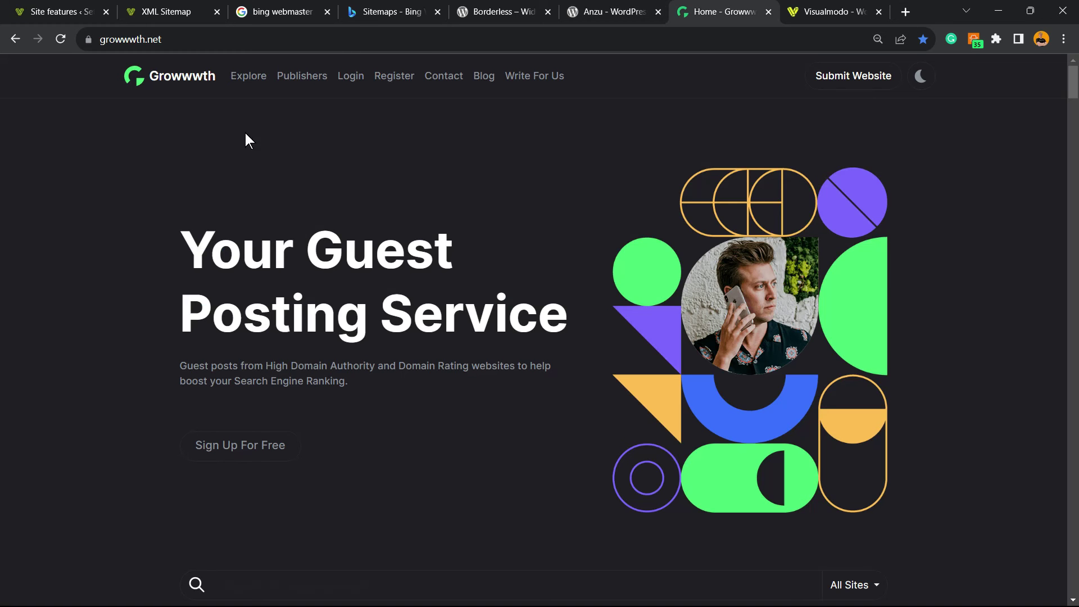
{"action": "scroll", "coordinate": [433, 248], "scroll_direction": "down", "scroll_amount": 2}
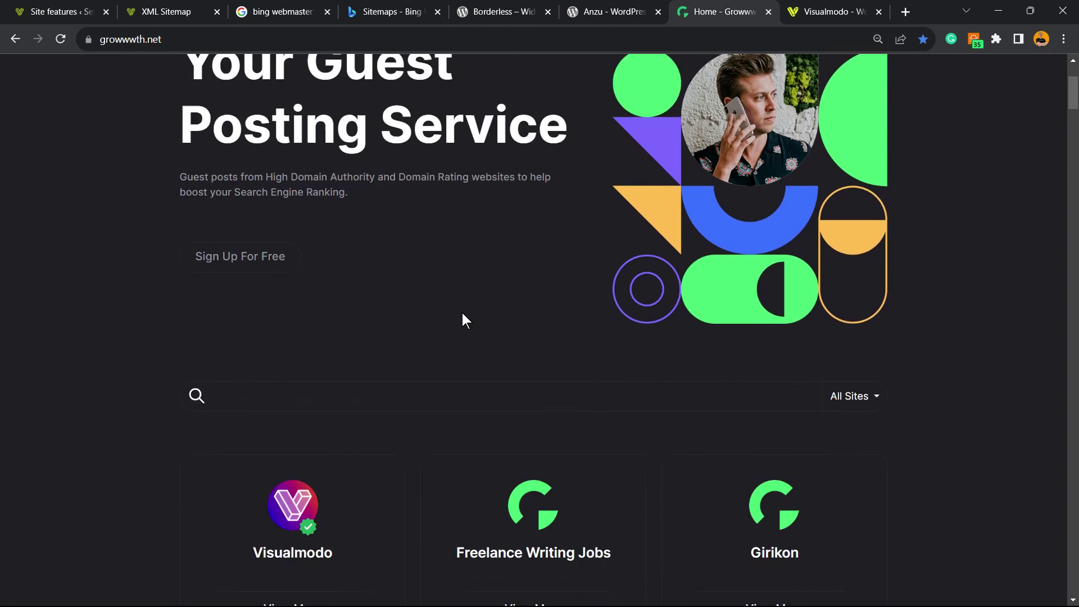
{"action": "scroll", "coordinate": [462, 319], "scroll_direction": "down", "scroll_amount": 3}
{"action": "scroll", "coordinate": [395, 362], "scroll_direction": "down", "scroll_amount": 5}
{"action": "scroll", "coordinate": [382, 362], "scroll_direction": "down", "scroll_amount": 5}
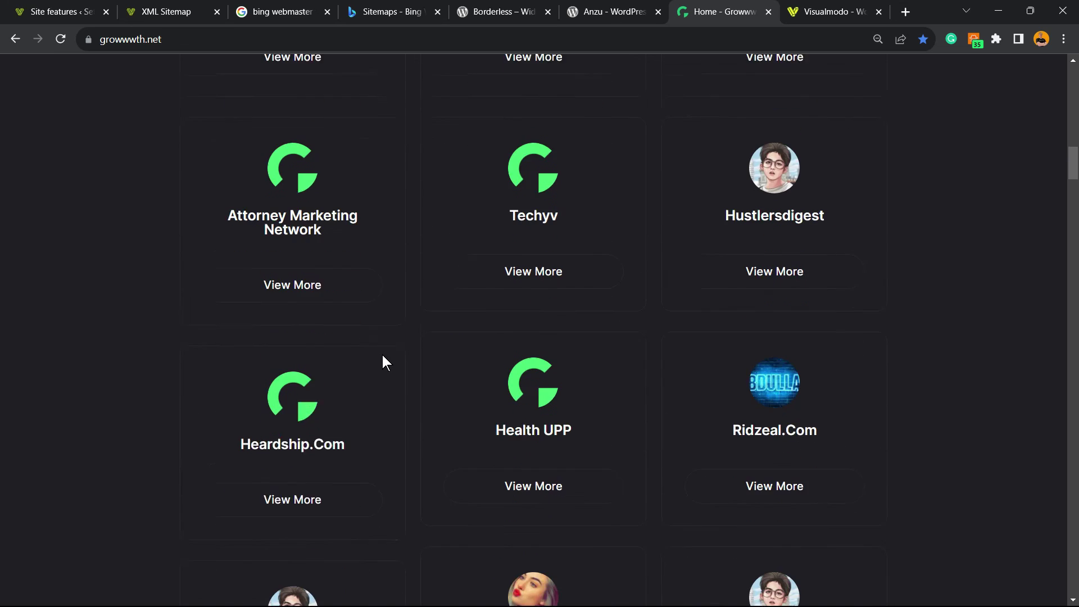
{"action": "scroll", "coordinate": [382, 362], "scroll_direction": "down", "scroll_amount": 3}
{"action": "scroll", "coordinate": [382, 357], "scroll_direction": "down", "scroll_amount": 5}
{"action": "scroll", "coordinate": [439, 341], "scroll_direction": "down", "scroll_amount": 2}
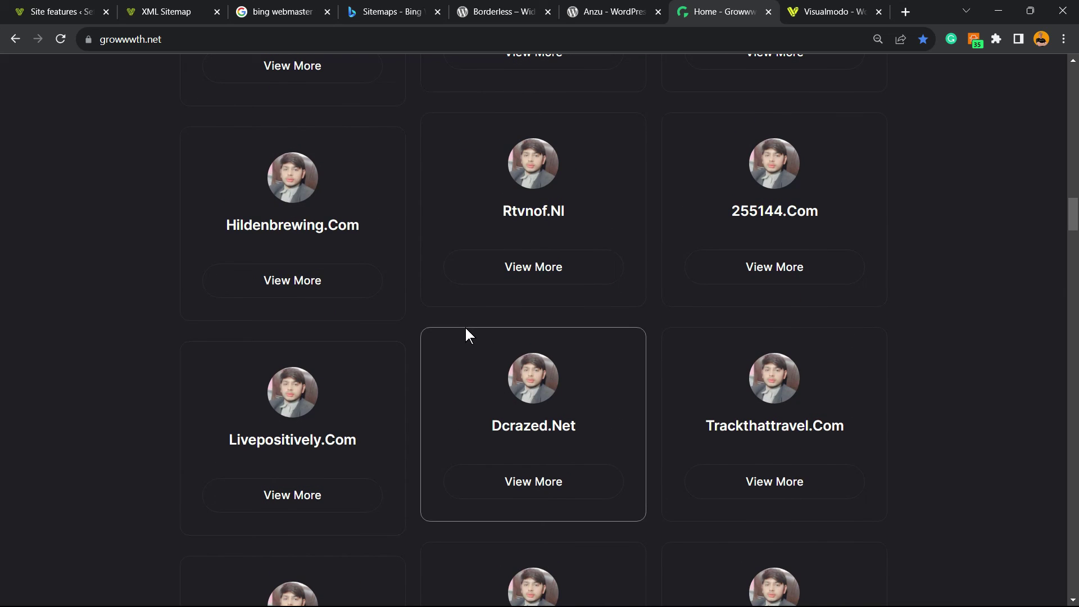
{"action": "key", "text": "ctrl+Tab"}
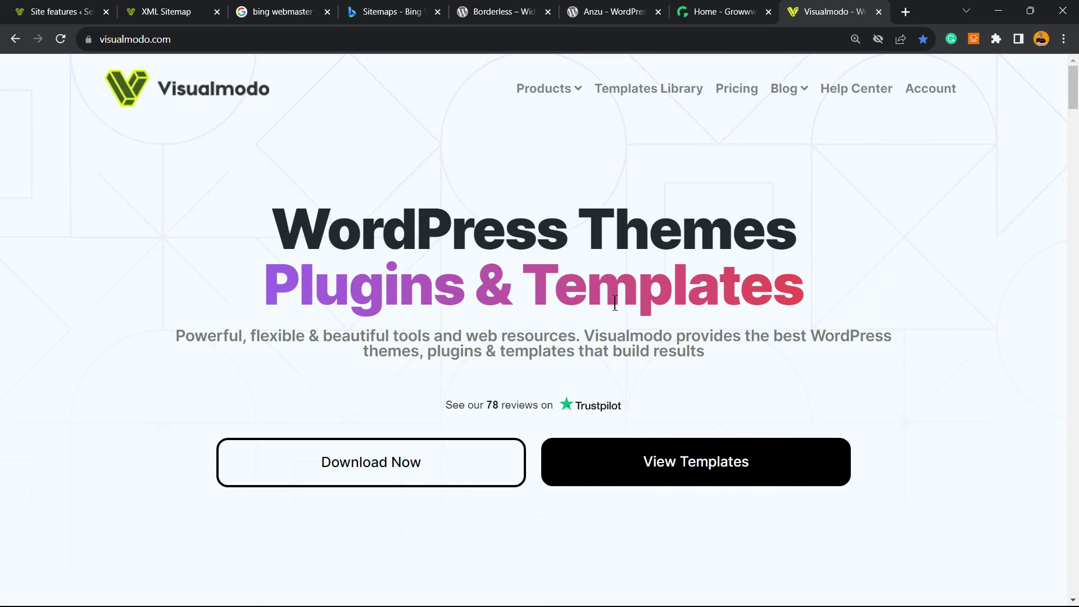
- Open Visualmodo's Templates Library, with designs like Pizzeria, Hospital and Coffee Shop
{"action": "left_click", "coordinate": [670, 100]}
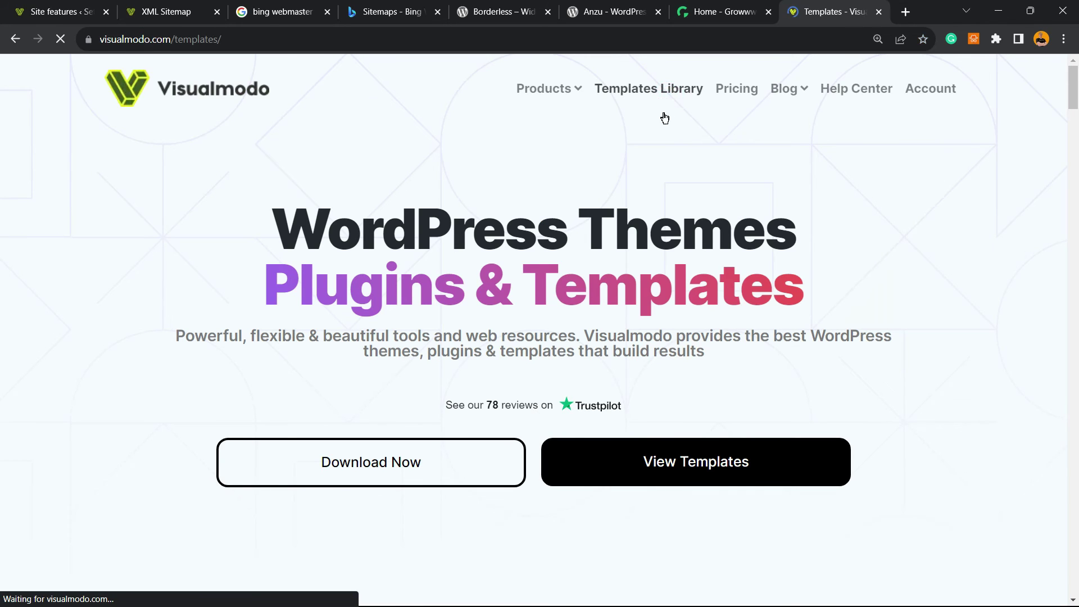
{"action": "scroll", "coordinate": [625, 362], "scroll_direction": "down", "scroll_amount": 3}
{"action": "scroll", "coordinate": [551, 301], "scroll_direction": "down", "scroll_amount": 4}
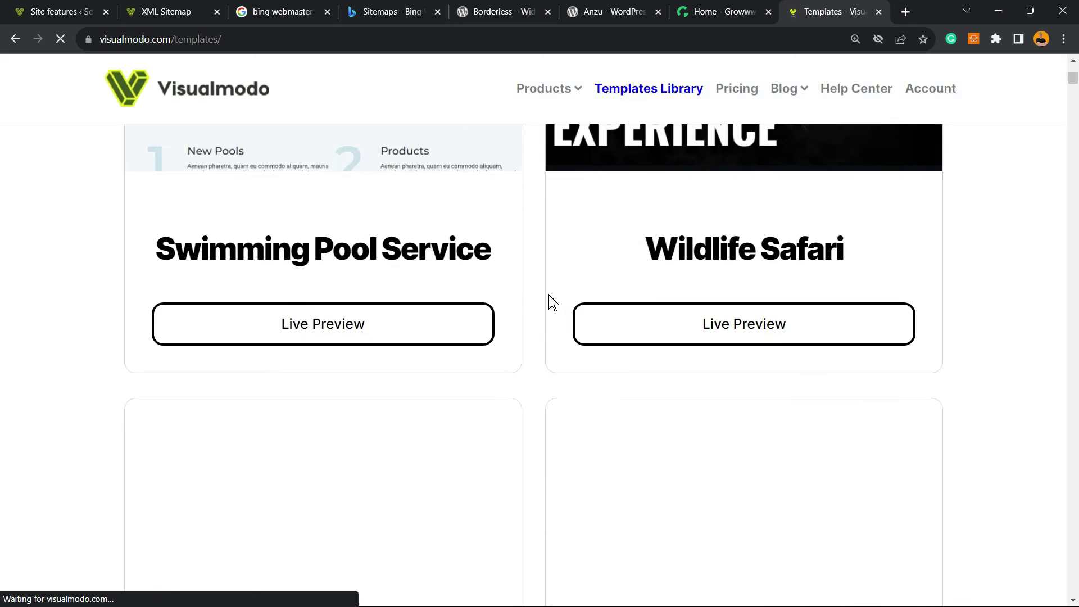
{"action": "scroll", "coordinate": [540, 307], "scroll_direction": "down", "scroll_amount": 5}
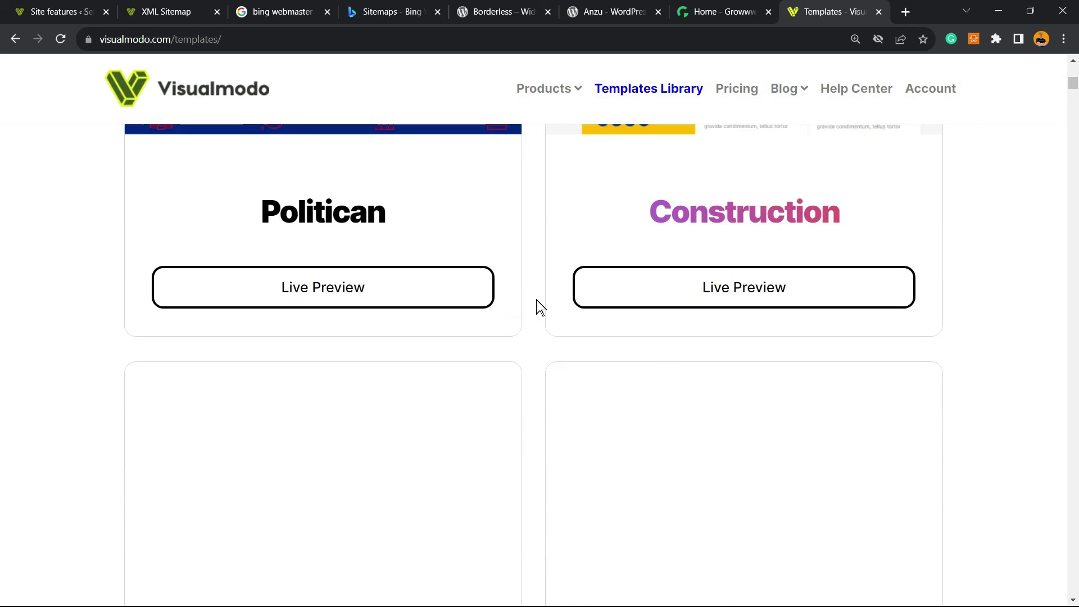
{"action": "scroll", "coordinate": [540, 307], "scroll_direction": "down", "scroll_amount": 2}
{"action": "scroll", "coordinate": [540, 307], "scroll_direction": "down", "scroll_amount": 1}
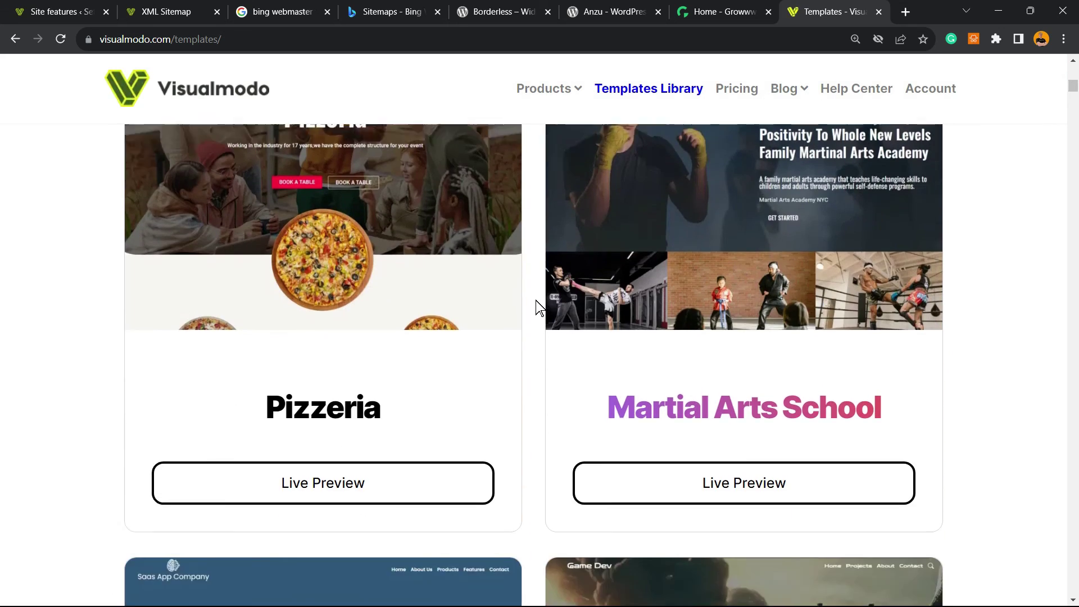
{"action": "scroll", "coordinate": [540, 307], "scroll_direction": "down", "scroll_amount": 5}
{"action": "scroll", "coordinate": [539, 307], "scroll_direction": "down", "scroll_amount": 2}
{"action": "scroll", "coordinate": [537, 310], "scroll_direction": "down", "scroll_amount": 4}
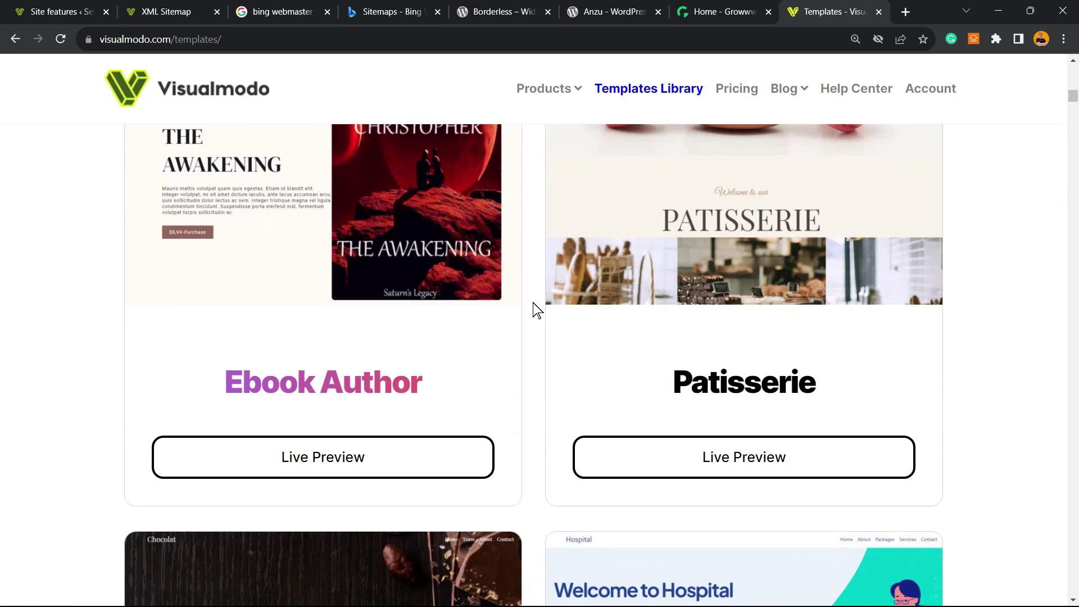
{"action": "scroll", "coordinate": [536, 310], "scroll_direction": "down", "scroll_amount": 3}
{"action": "scroll", "coordinate": [536, 311], "scroll_direction": "down", "scroll_amount": 3}
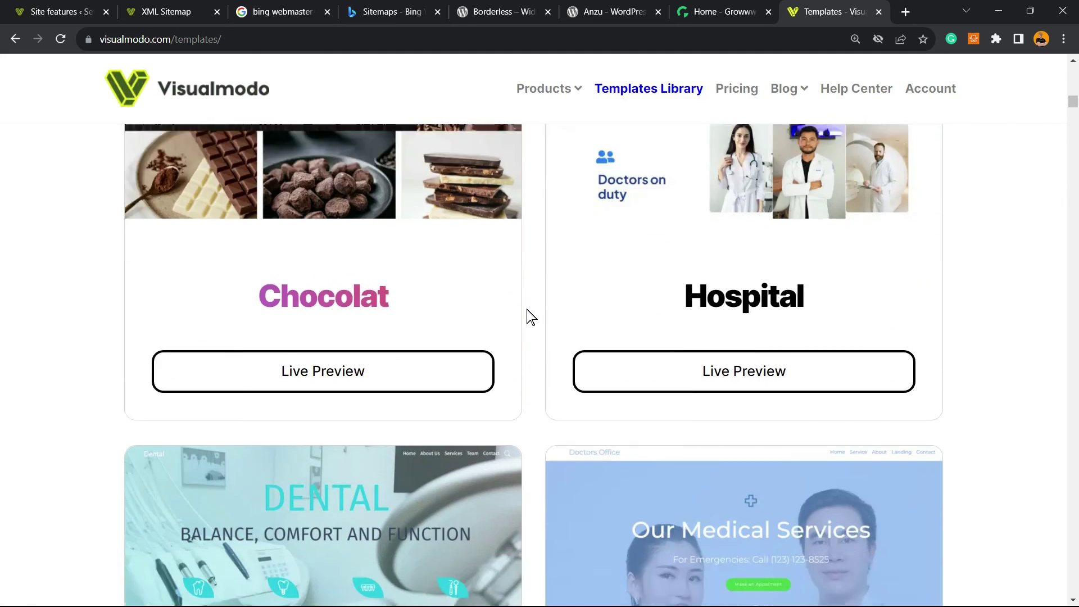
{"action": "scroll", "coordinate": [532, 316], "scroll_direction": "down", "scroll_amount": 4}
{"action": "scroll", "coordinate": [528, 317], "scroll_direction": "down", "scroll_amount": 2}
{"action": "scroll", "coordinate": [527, 316], "scroll_direction": "down", "scroll_amount": 2}
{"action": "scroll", "coordinate": [526, 316], "scroll_direction": "down", "scroll_amount": 3}
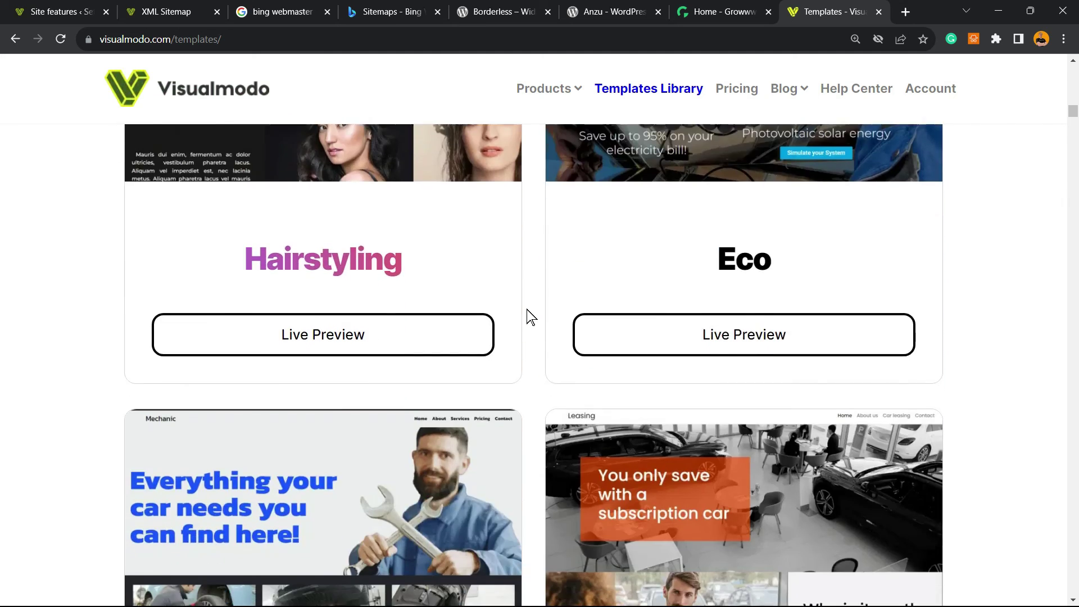
{"action": "scroll", "coordinate": [525, 318], "scroll_direction": "down", "scroll_amount": 4}
{"action": "scroll", "coordinate": [523, 316], "scroll_direction": "down", "scroll_amount": 5}
{"action": "scroll", "coordinate": [524, 317], "scroll_direction": "down", "scroll_amount": 4}
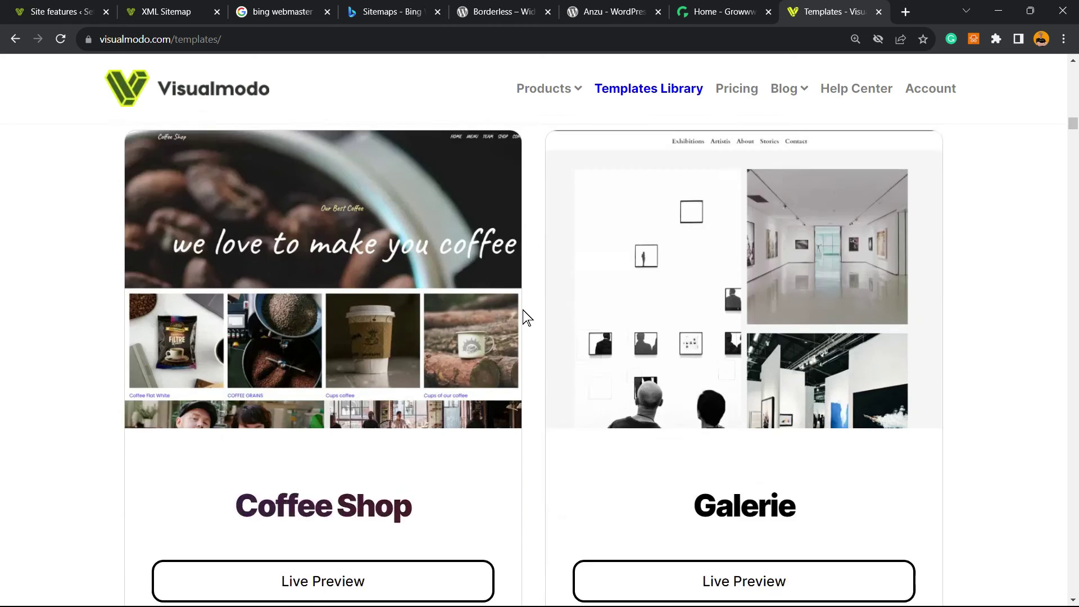
{"action": "scroll", "coordinate": [524, 316], "scroll_direction": "down", "scroll_amount": 4}
{"action": "scroll", "coordinate": [524, 317], "scroll_direction": "down", "scroll_amount": 4}
{"action": "scroll", "coordinate": [524, 316], "scroll_direction": "down", "scroll_amount": 3}
{"action": "scroll", "coordinate": [524, 316], "scroll_direction": "down", "scroll_amount": 4}
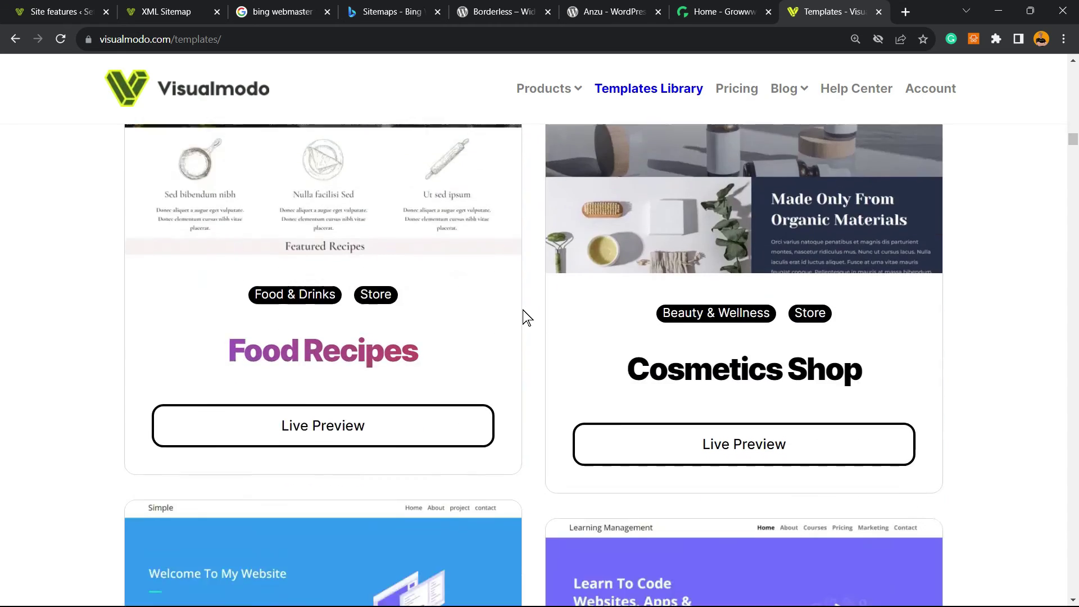
{"action": "scroll", "coordinate": [524, 316], "scroll_direction": "down", "scroll_amount": 2}
{"action": "scroll", "coordinate": [524, 316], "scroll_direction": "down", "scroll_amount": 2}
{"action": "scroll", "coordinate": [524, 316], "scroll_direction": "down", "scroll_amount": 3}
{"action": "scroll", "coordinate": [524, 316], "scroll_direction": "down", "scroll_amount": 2}
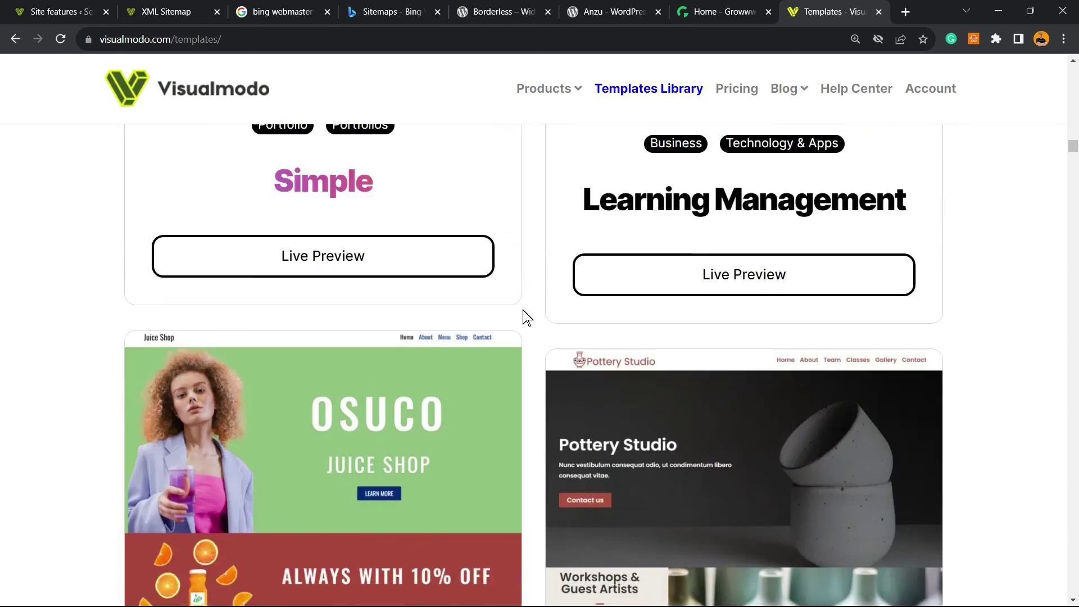